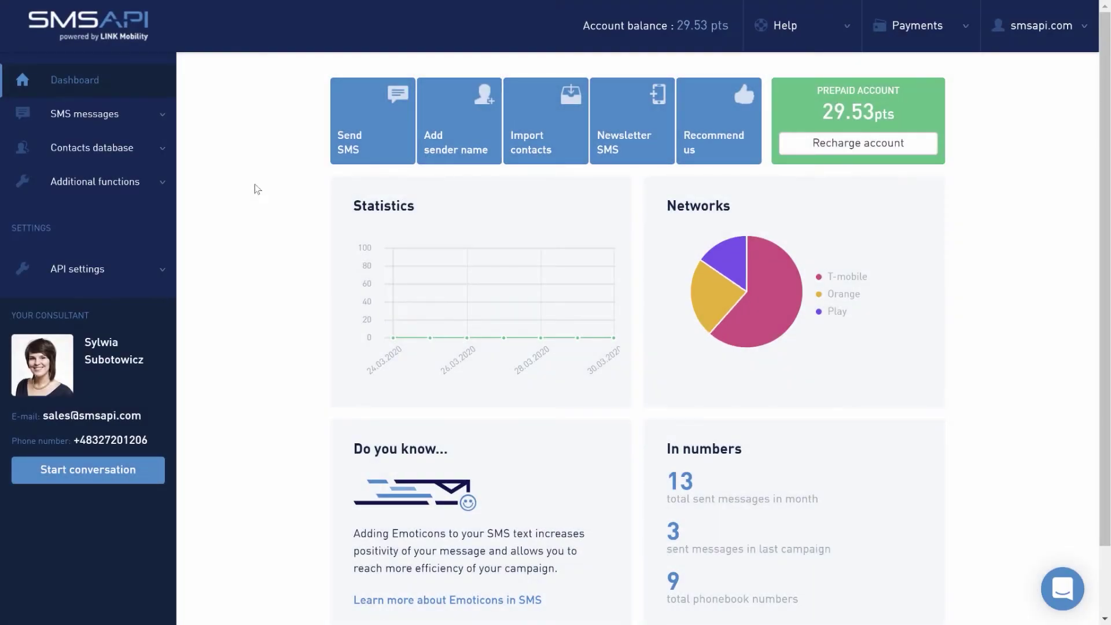
# Step: Expand the SMS messages menu in the left sidebar
pyautogui.click(162, 123)
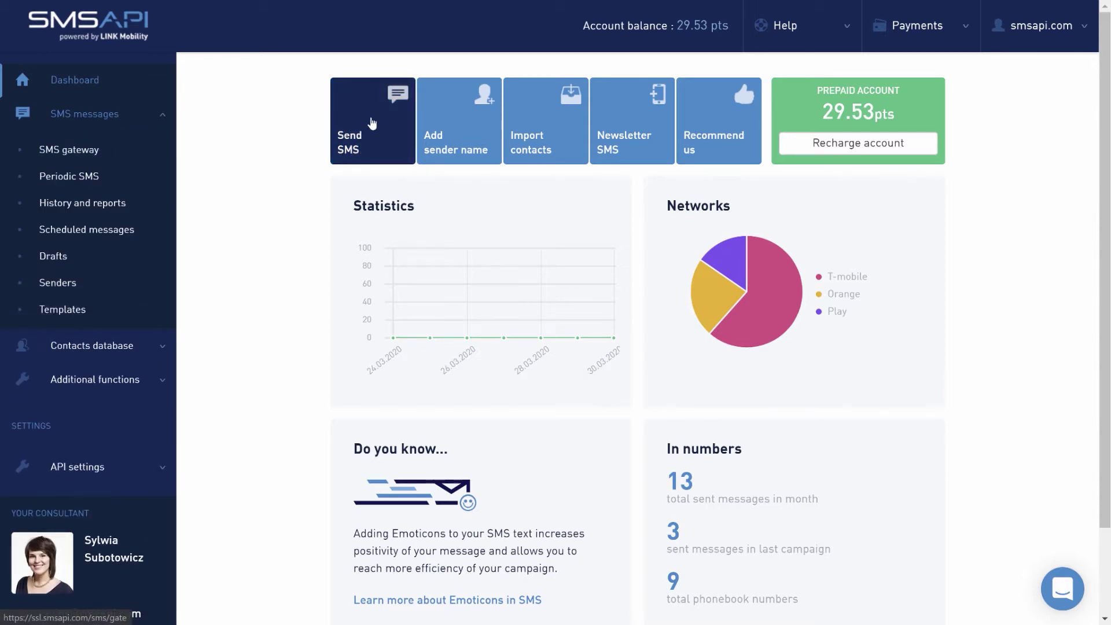
# Step: Open Send SMS and preview the file, file-content and phonebook forms, including the Clients 01 group filter
pyautogui.click(348, 141)
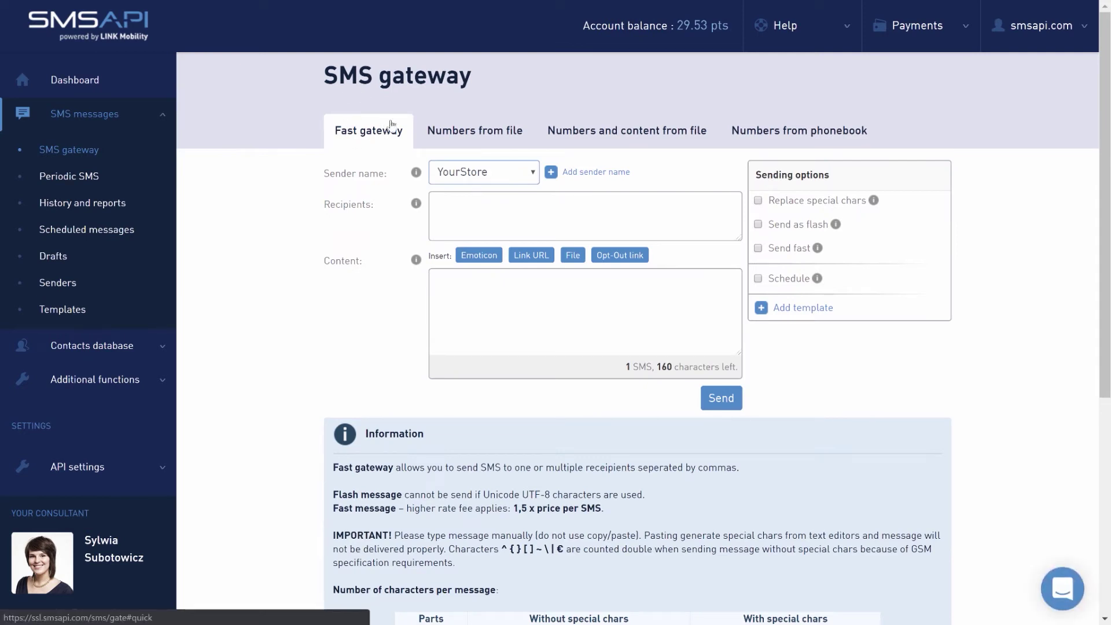
pyautogui.click(461, 131)
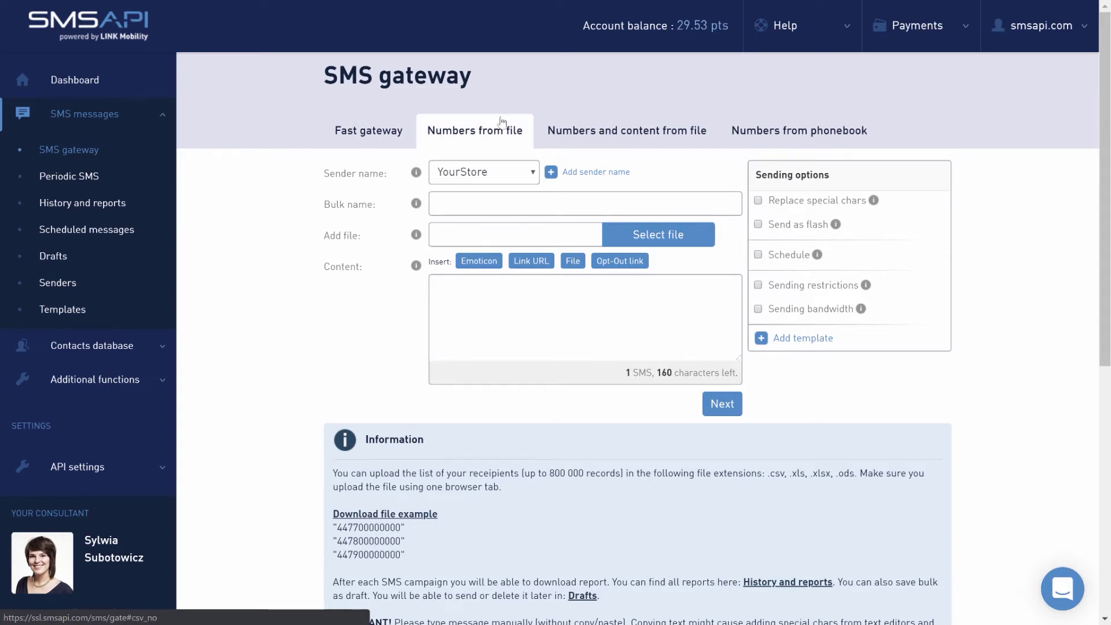
pyautogui.click(584, 126)
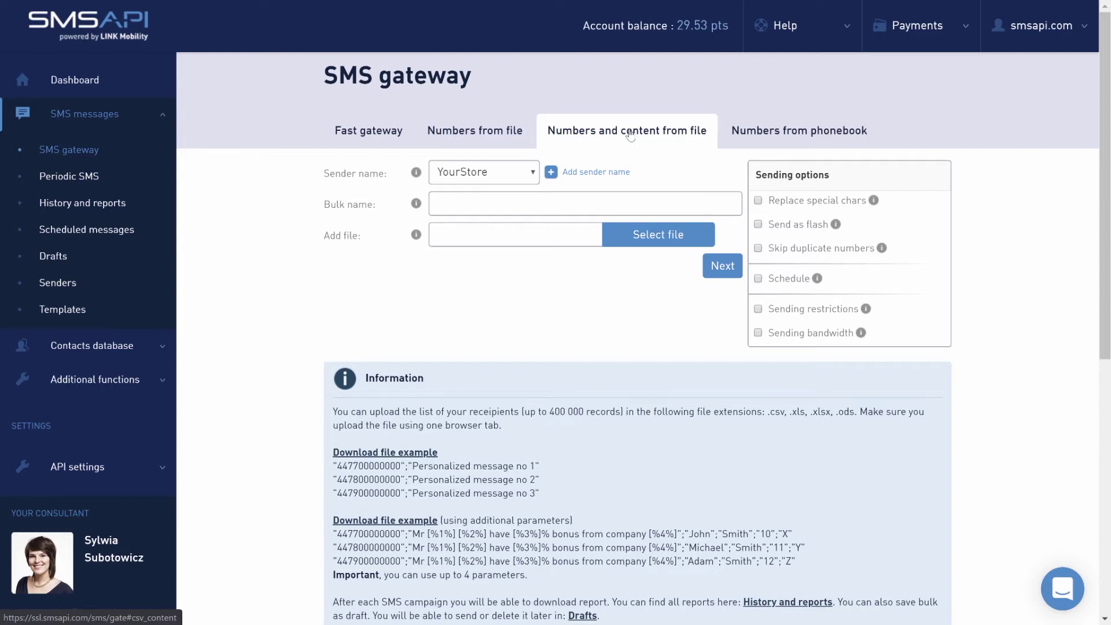
pyautogui.click(785, 132)
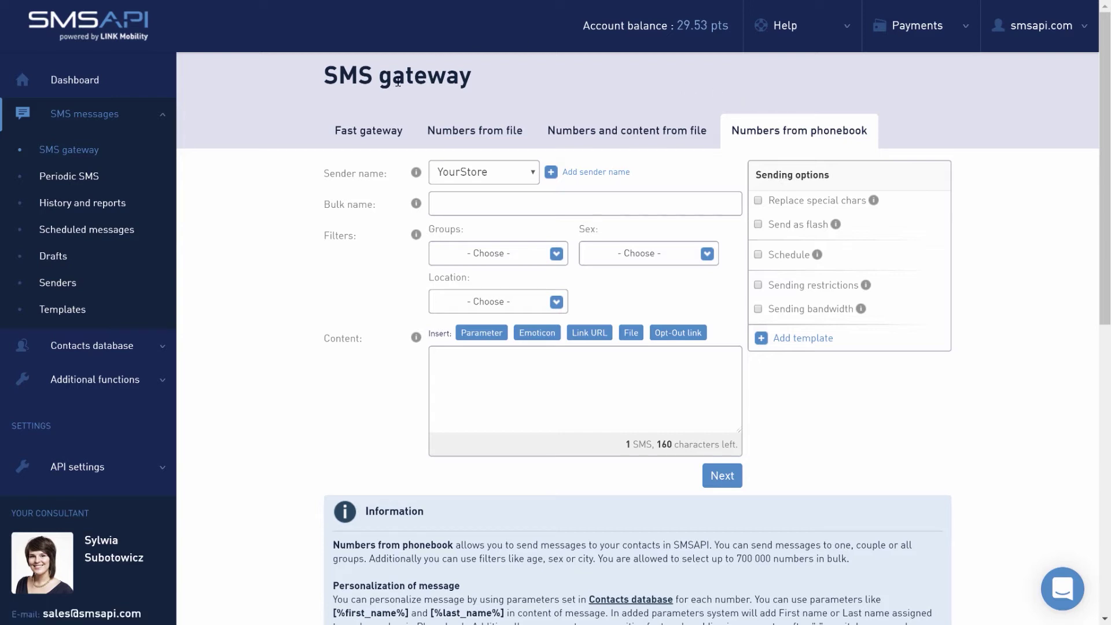
pyautogui.click(556, 254)
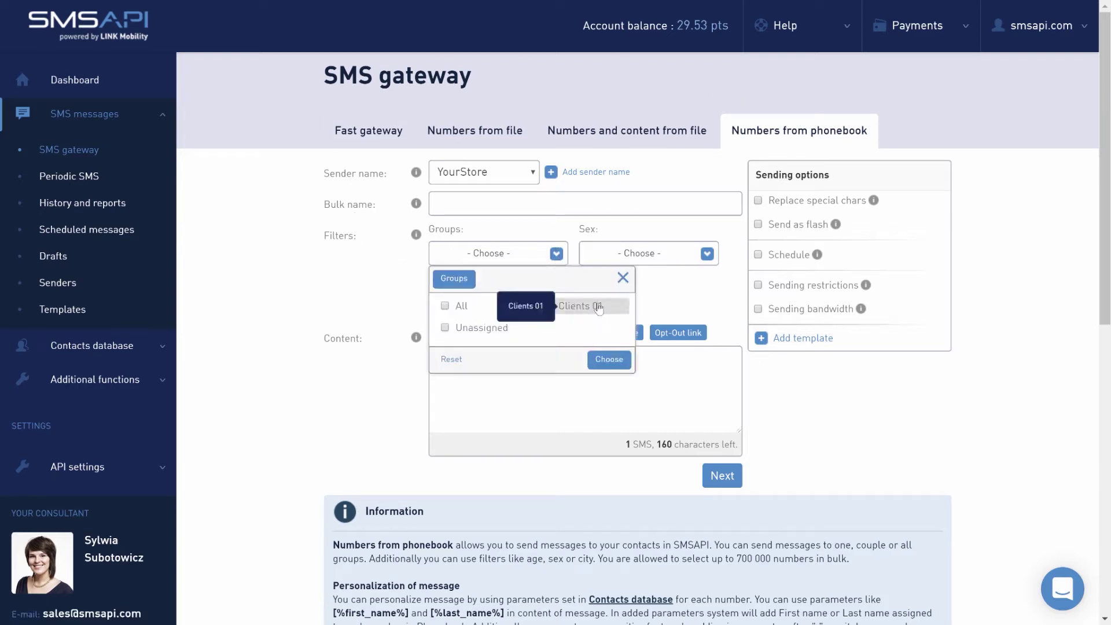
pyautogui.click(623, 278)
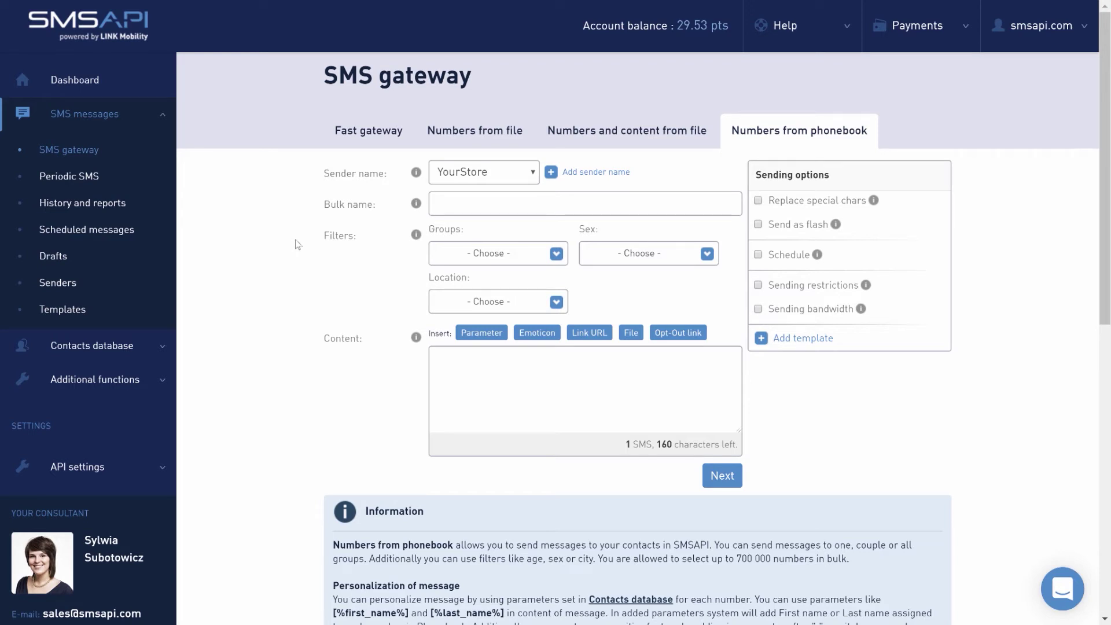
# Step: Use the Fast gateway form with YourStore as the sender name
pyautogui.click(354, 142)
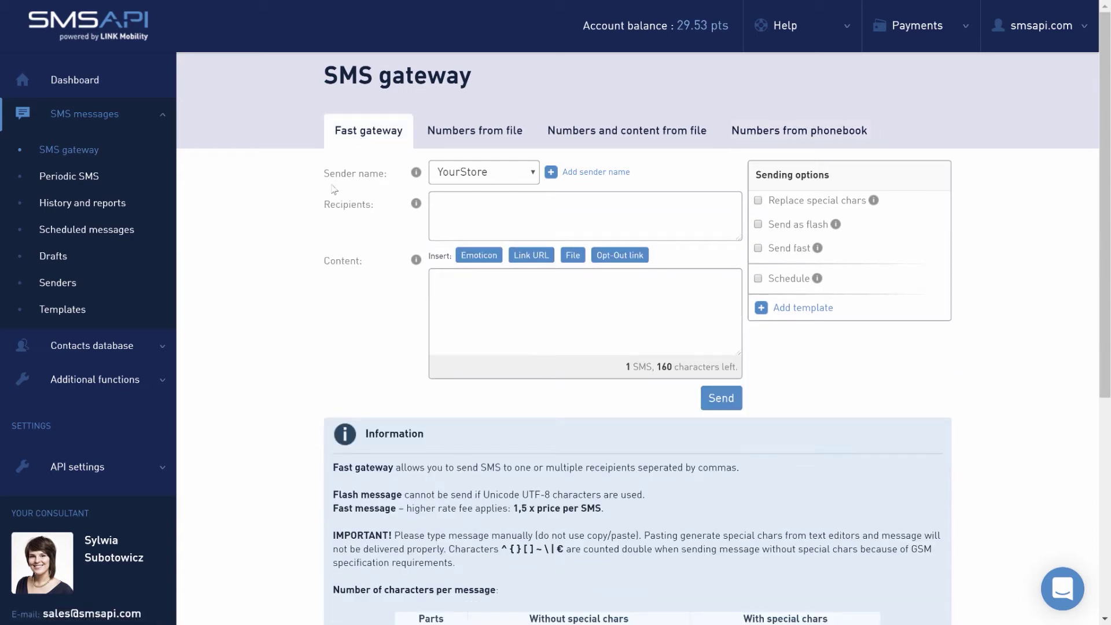
pyautogui.click(532, 173)
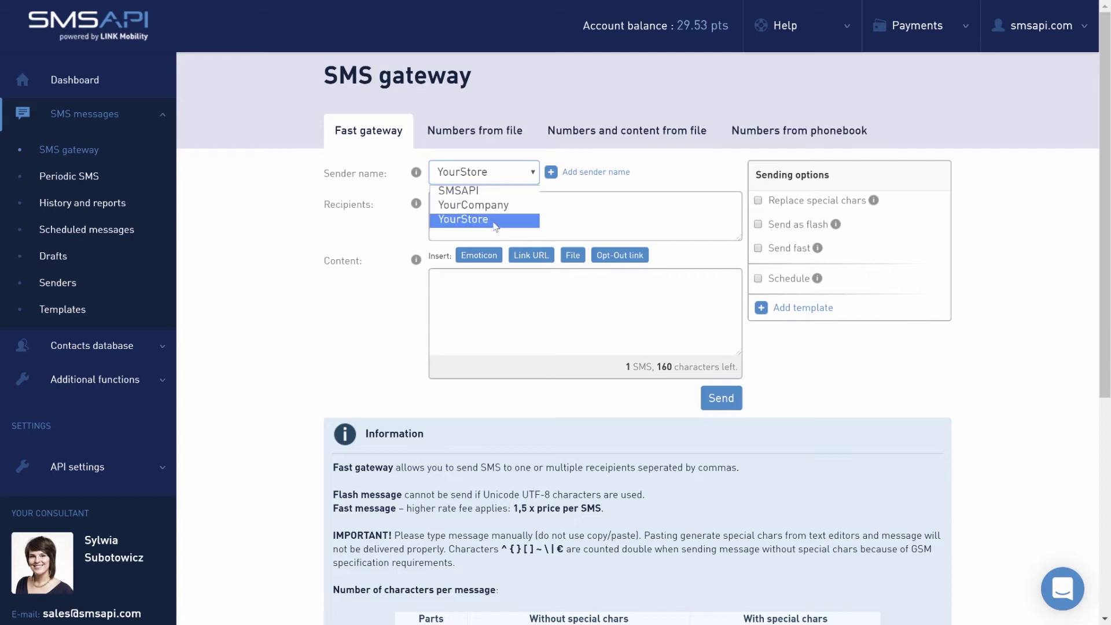
pyautogui.click(482, 221)
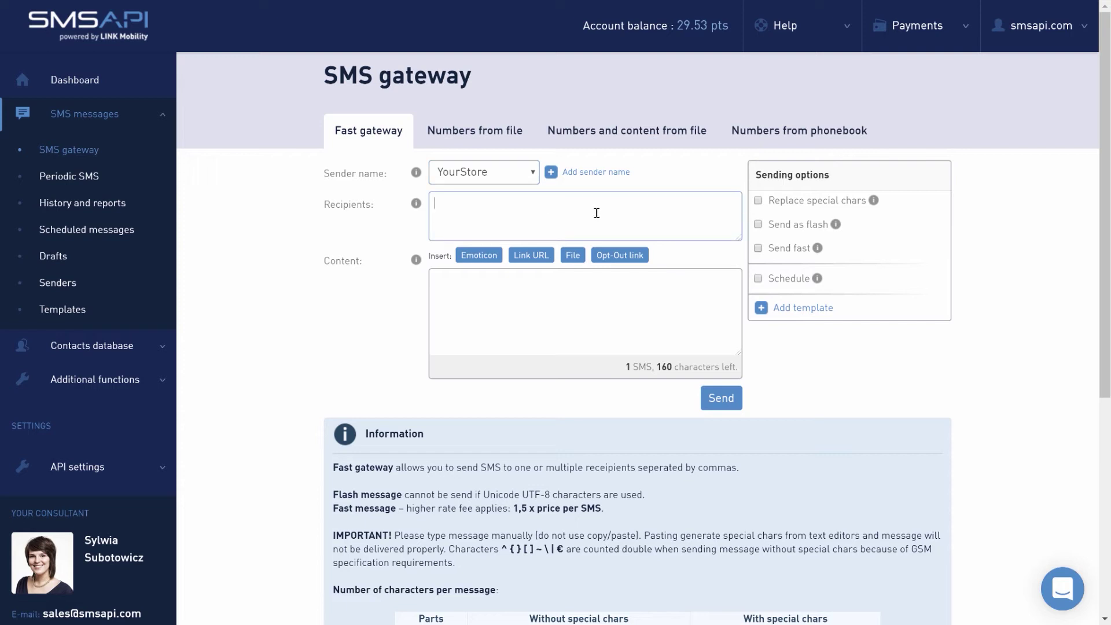
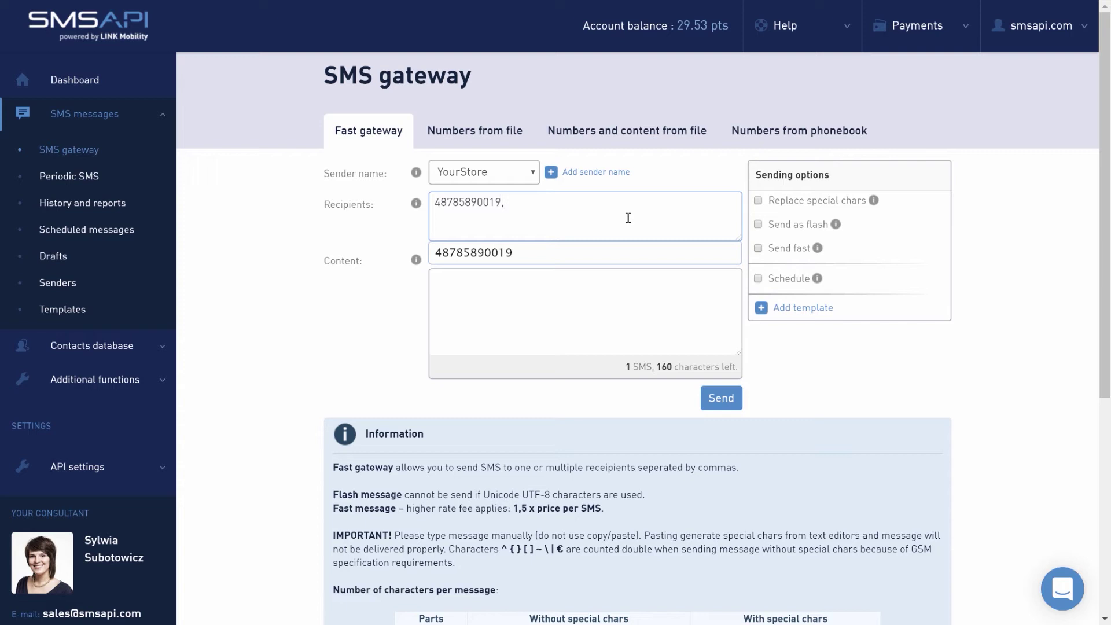
pyautogui.write('8123123123')
pyautogui.doubleClick(502, 202)
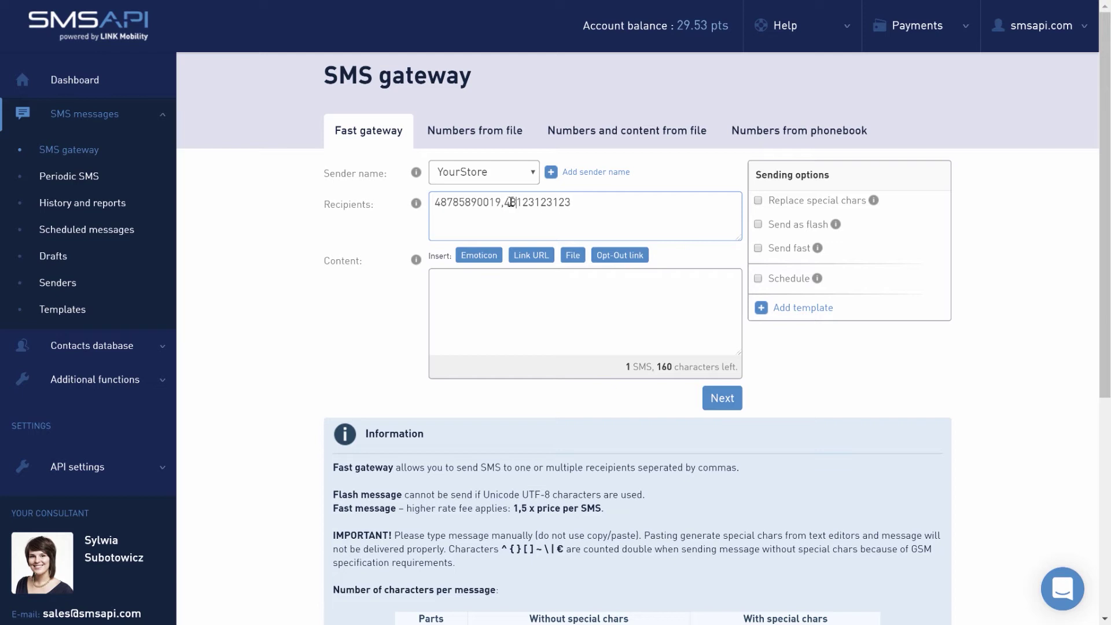
pyautogui.moveTo(504, 202)
pyautogui.mouseDown()
pyautogui.moveTo(517, 202)
pyautogui.moveTo(503, 203)
pyautogui.mouseUp()
pyautogui.press('BackSpace')
pyautogui.press('BackSpace')
pyautogui.moveTo(653, 366); pyautogui.dragTo(670, 364)
pyautogui.click(664, 303)
pyautogui.write('Hi!')
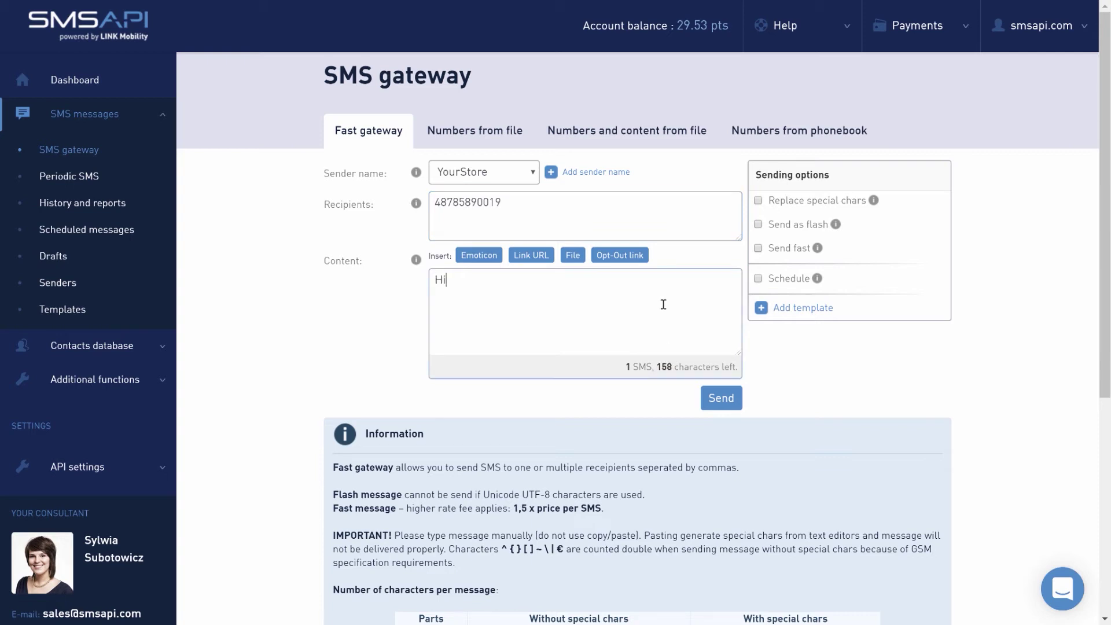
pyautogui.write(' Grab y')
pyautogui.write('our 15')
pyautogui.write('% discount')
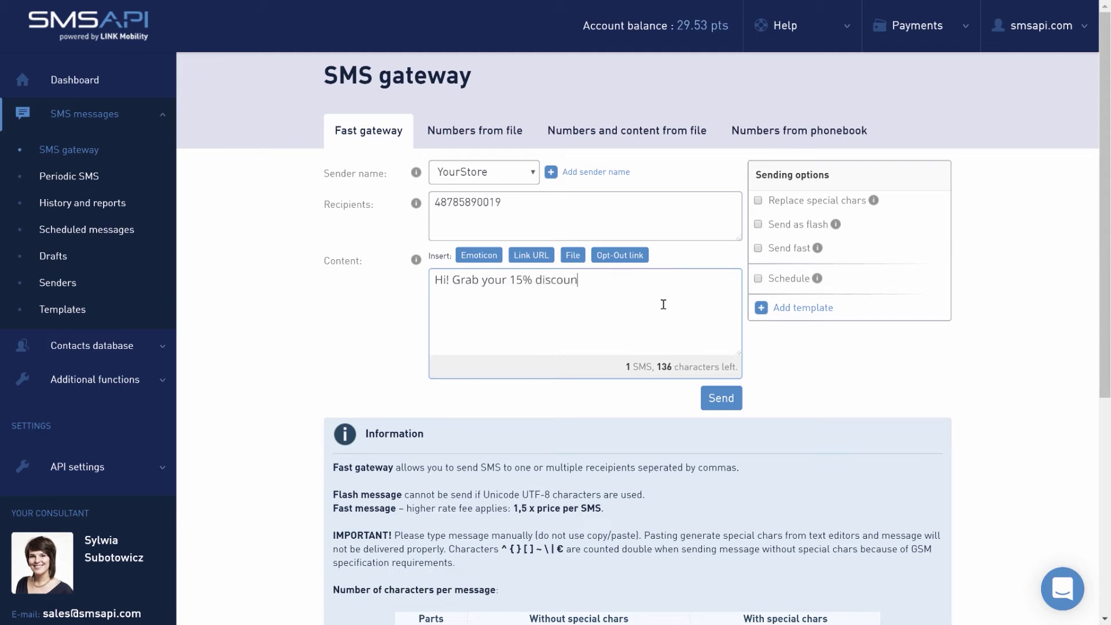
pyautogui.write(' code')
pyautogui.write('ś')
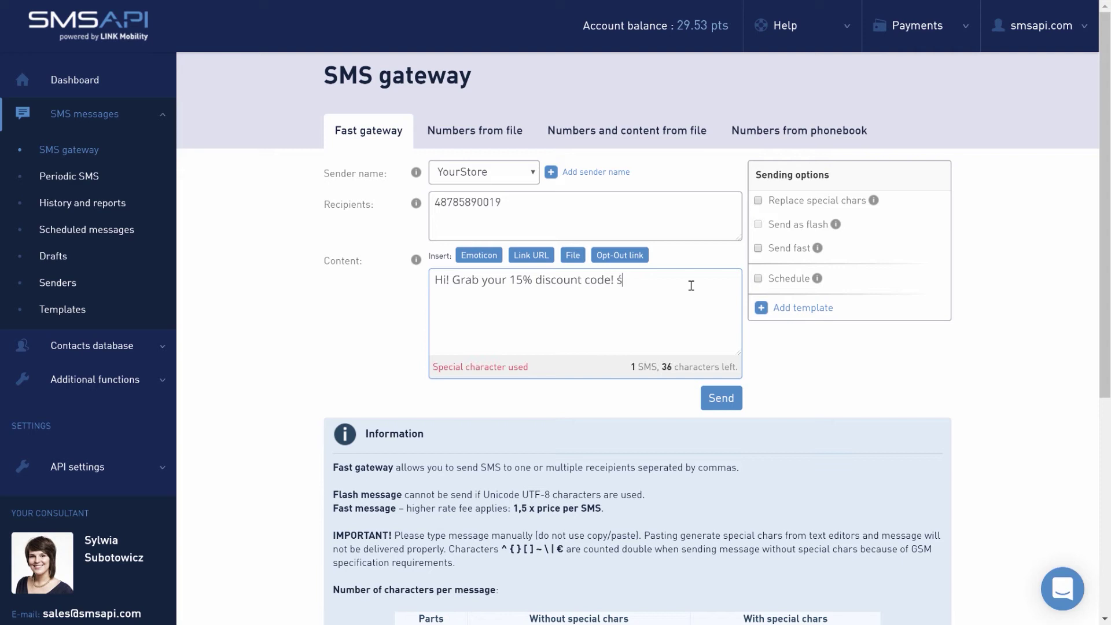
# Step: Remove the stray special character so the text ends with 'Your code: asd#$#a3'
pyautogui.press('BackSpace')
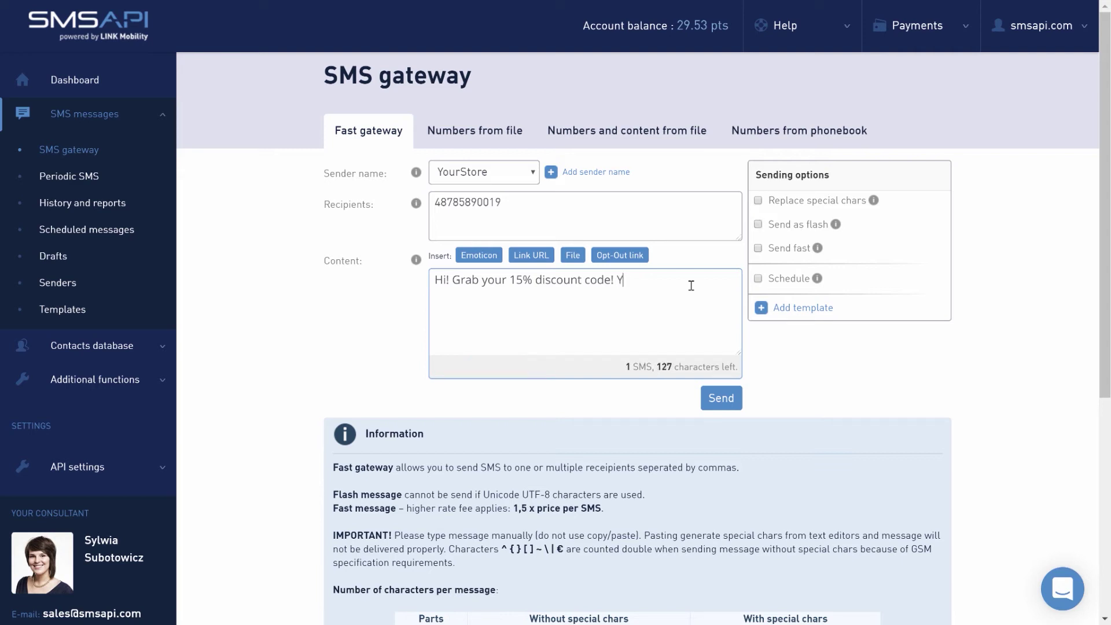
pyautogui.write('our code: asd')
pyautogui.write('#$#a3')
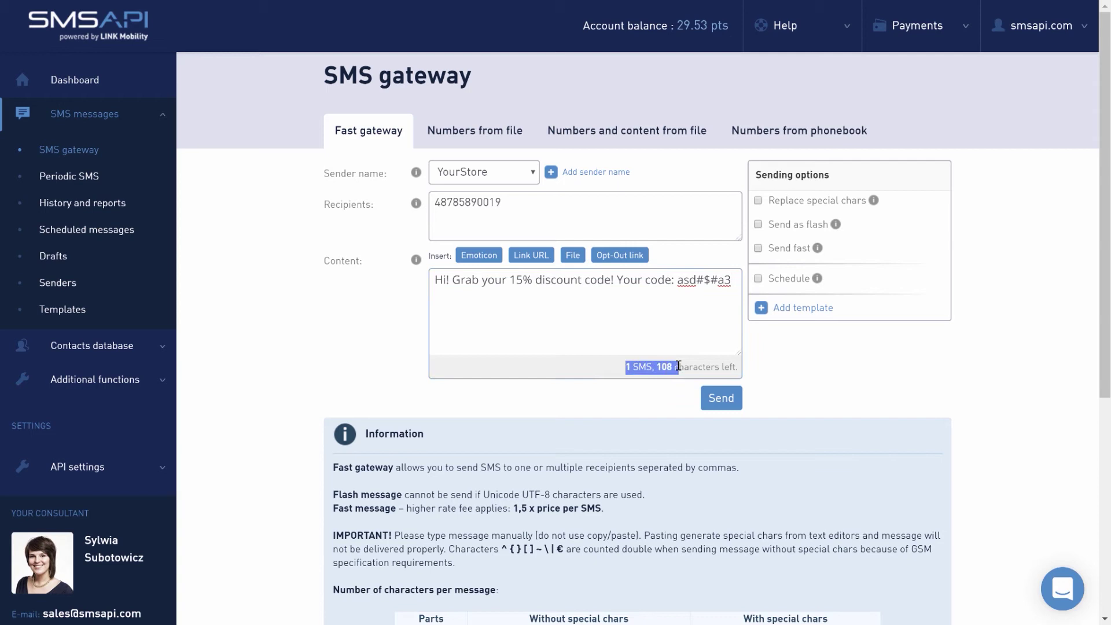
# Step: Preview the Emoticon, Link URL and File link insert options, then close them
pyautogui.click(483, 263)
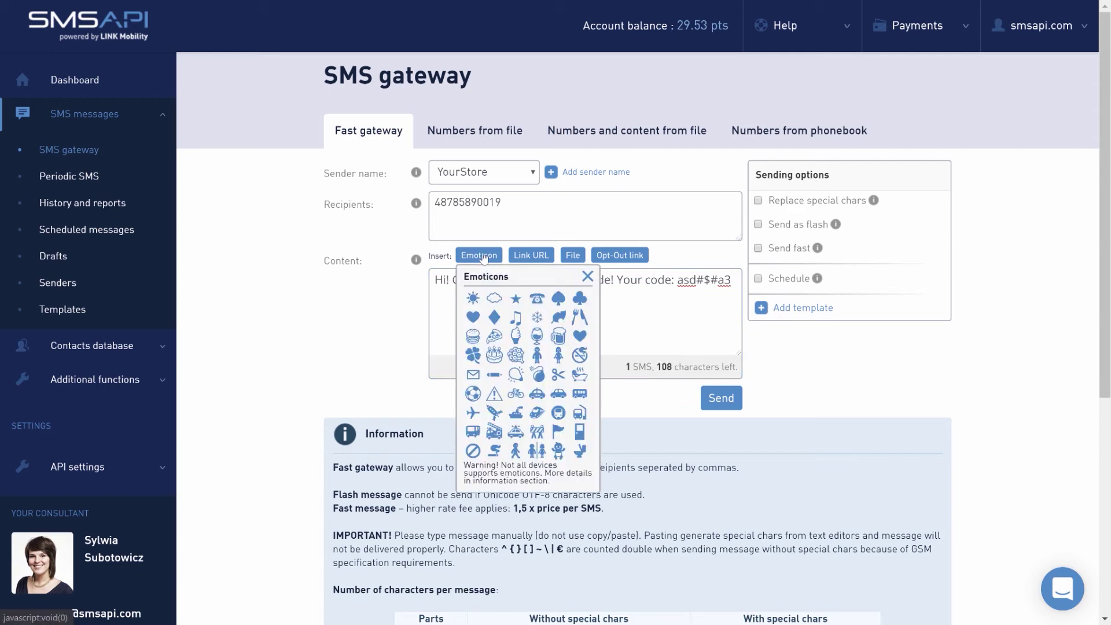
pyautogui.click(534, 258)
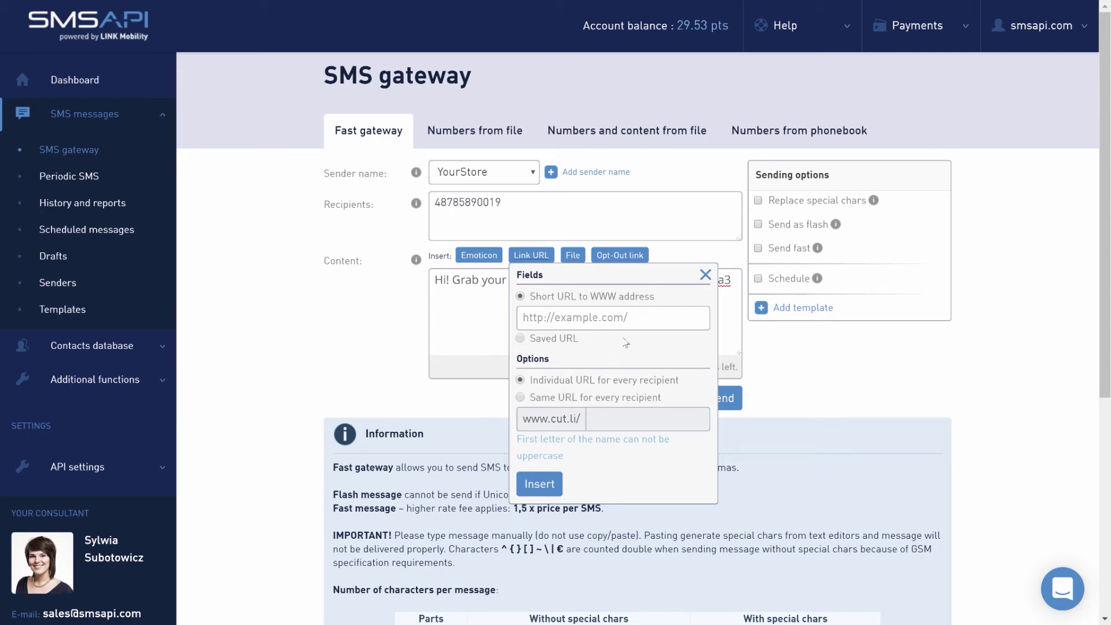
pyautogui.click(573, 257)
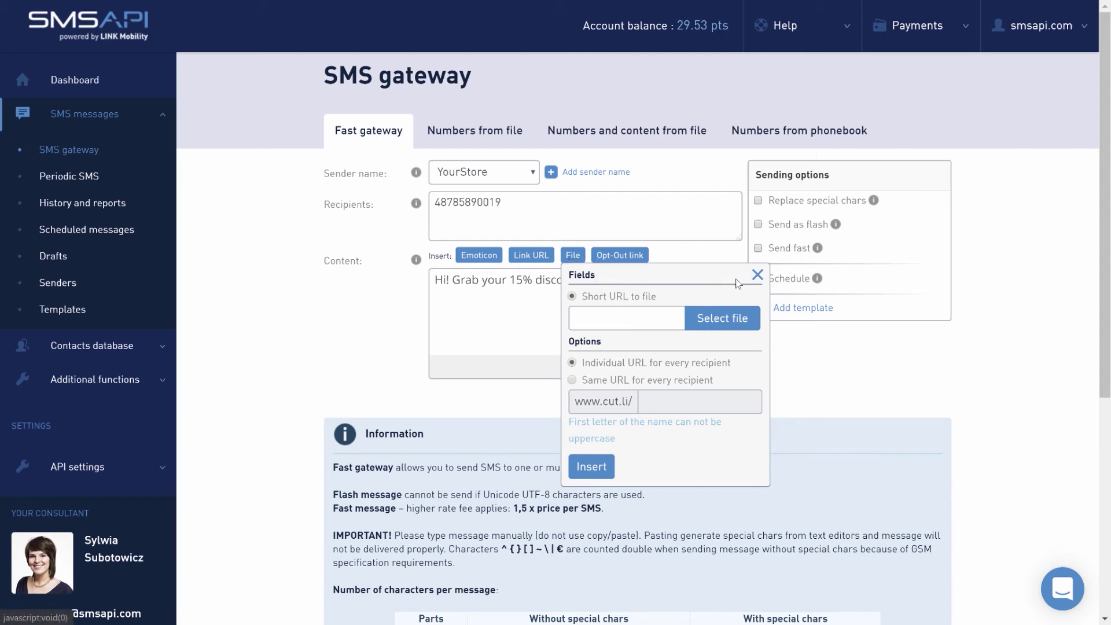
pyautogui.click(757, 274)
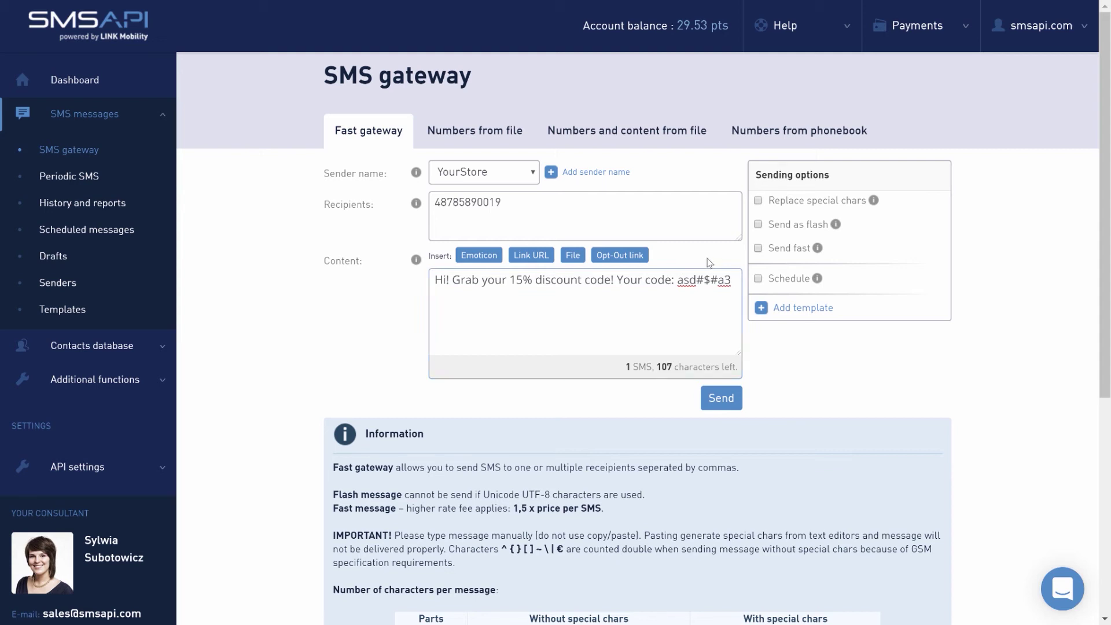
pyautogui.click(623, 255)
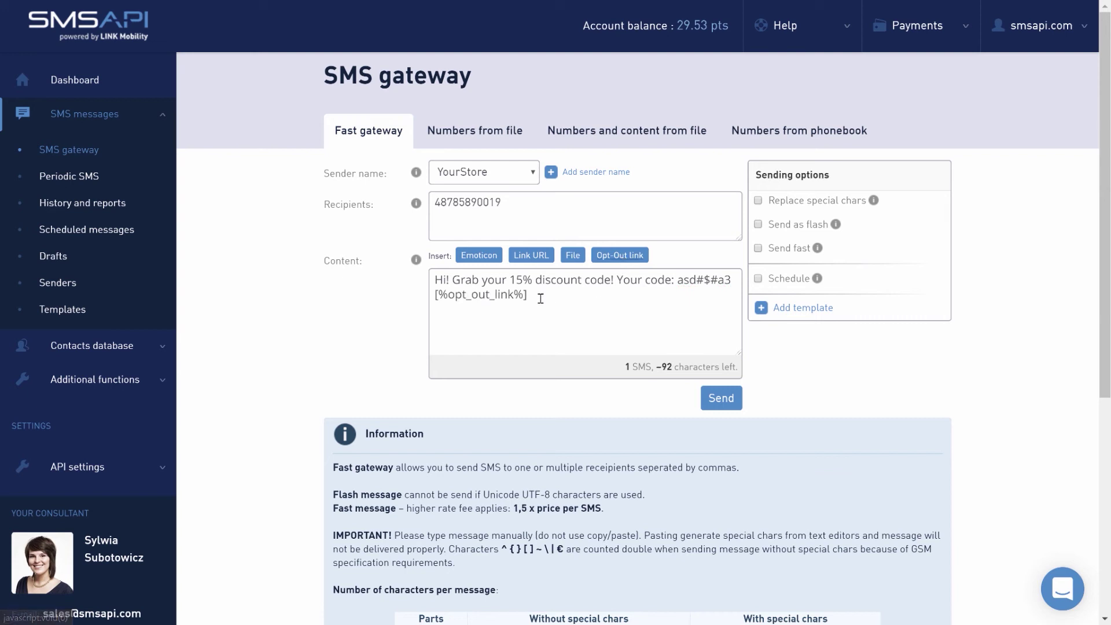
pyautogui.moveTo(526, 295); pyautogui.dragTo(438, 297)
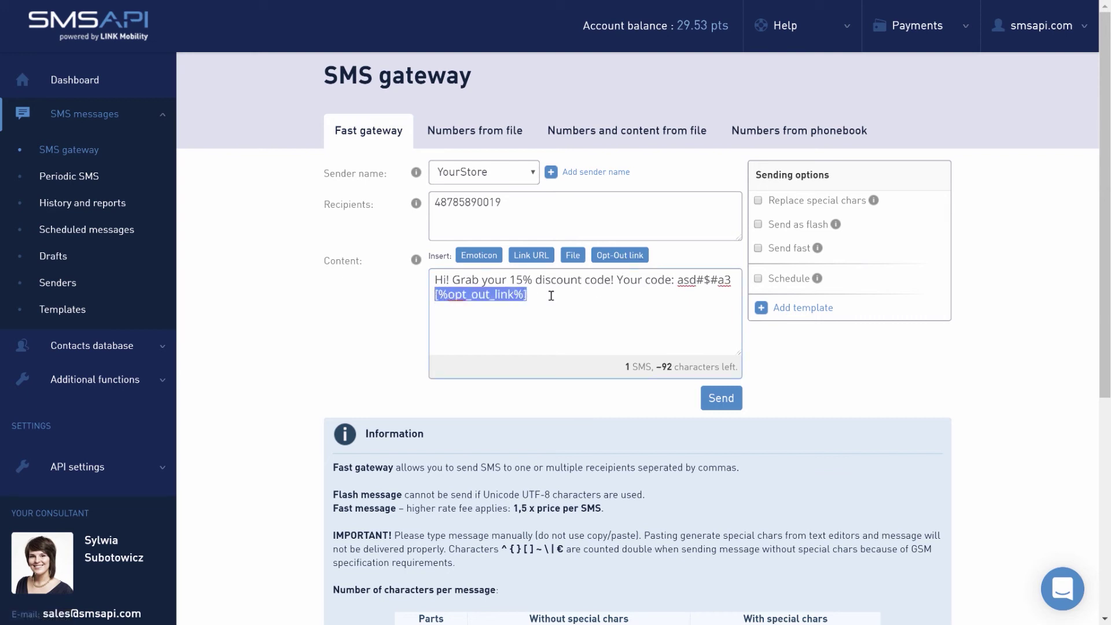
pyautogui.click(550, 295)
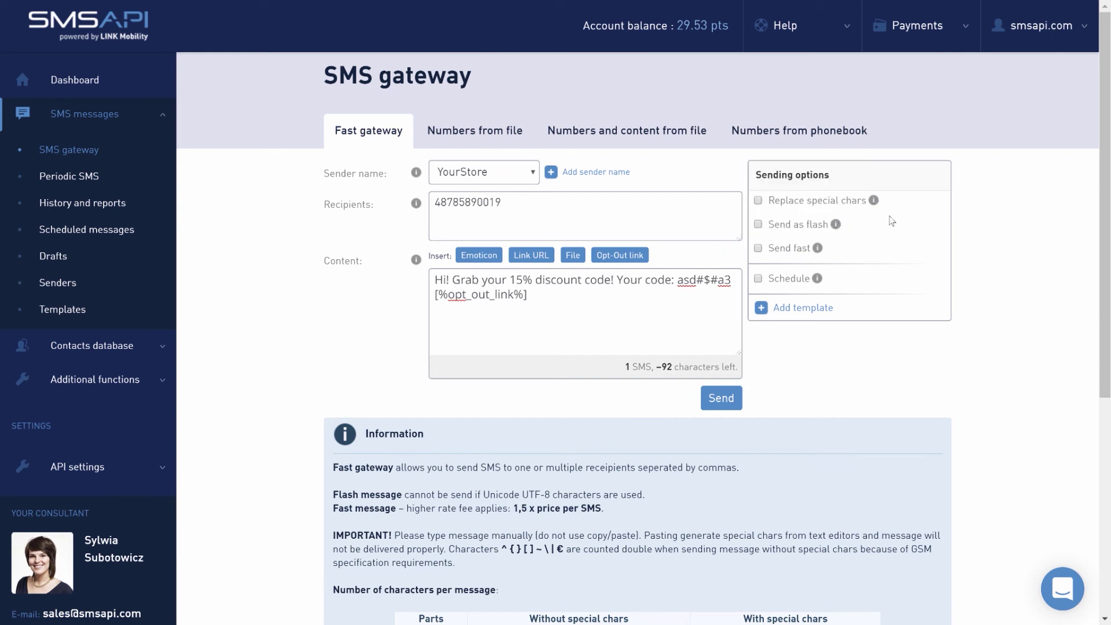
# Step: Try the flash and schedule toggles, leave fast sending on, and send the discount SMS
pyautogui.click(793, 231)
pyautogui.click(804, 227)
pyautogui.click(786, 250)
pyautogui.click(791, 280)
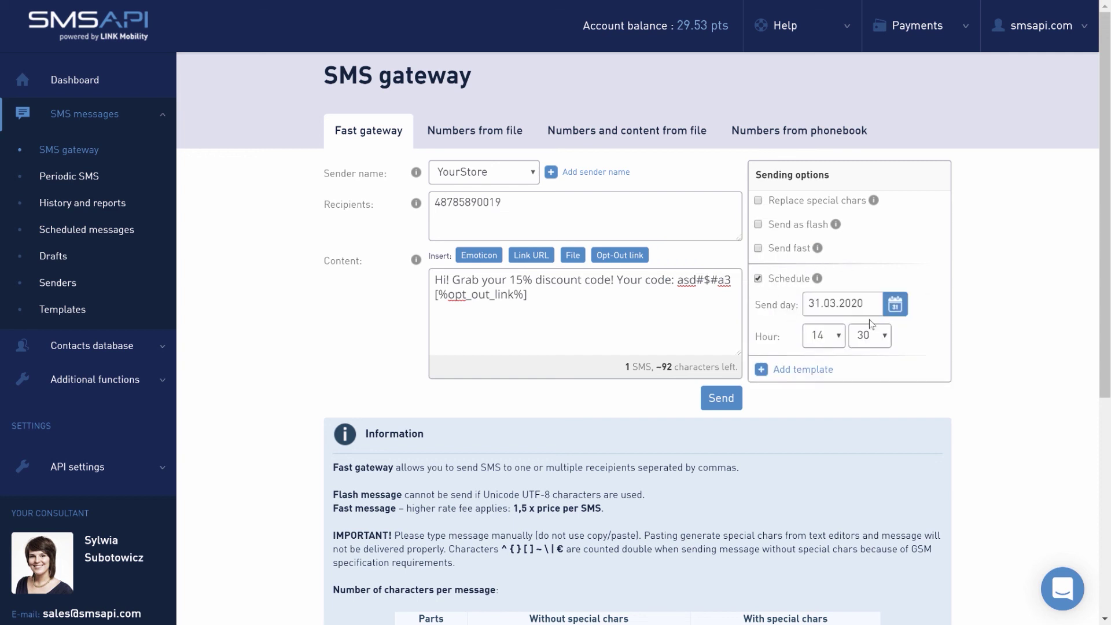
pyautogui.click(785, 281)
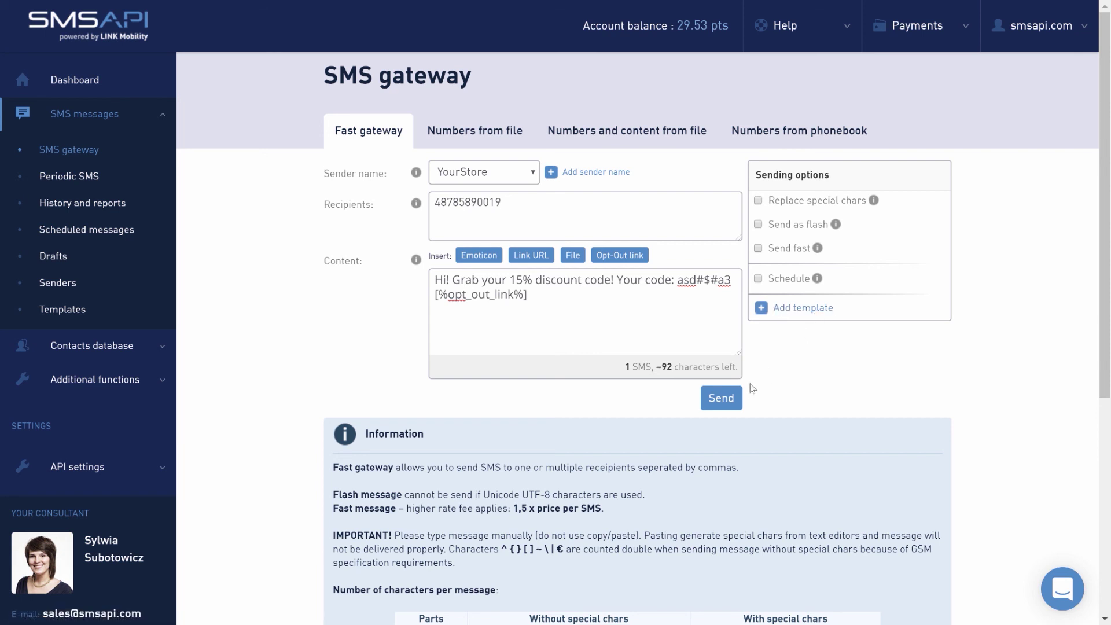
pyautogui.click(720, 402)
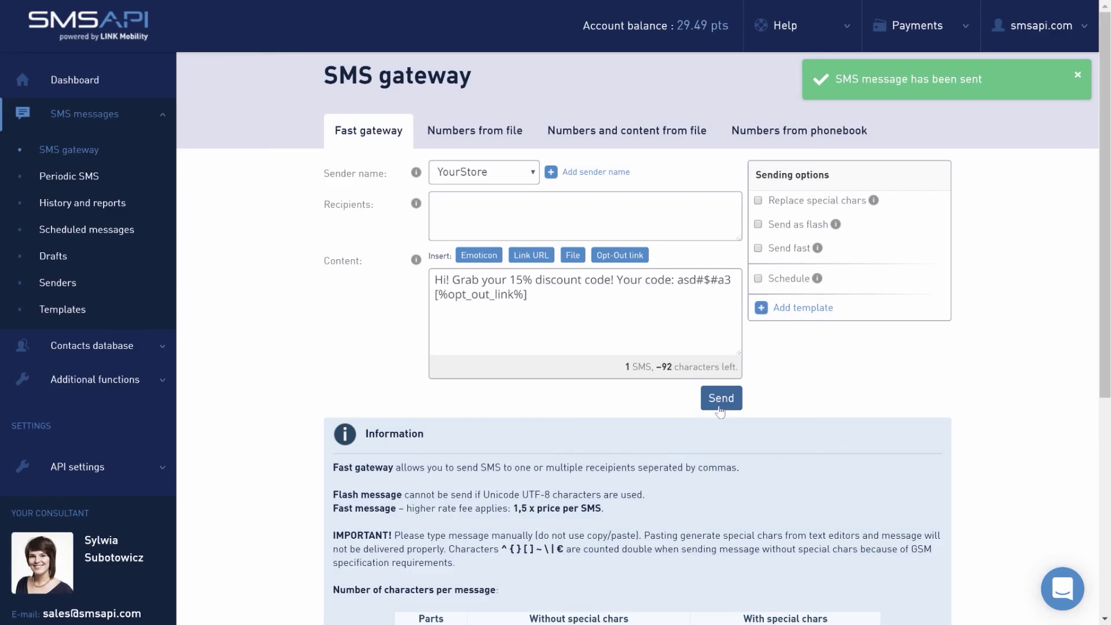